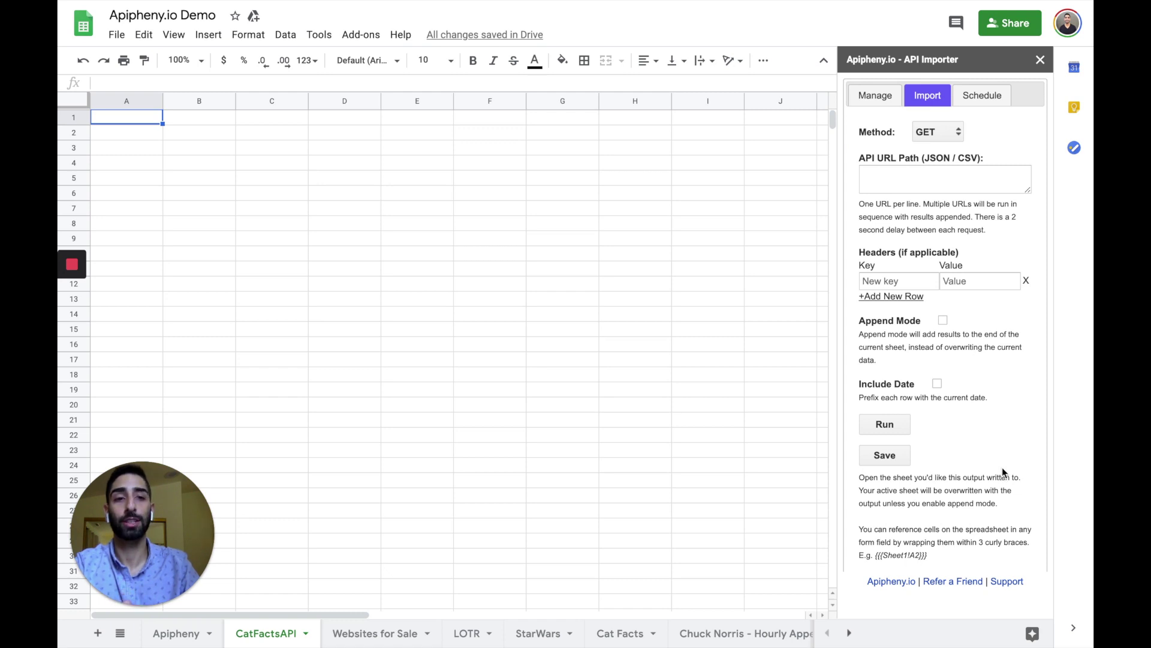
- Switch the request method to POST to show the Body field, then back to GET
{"action": "left_click", "coordinate": [926, 132]}
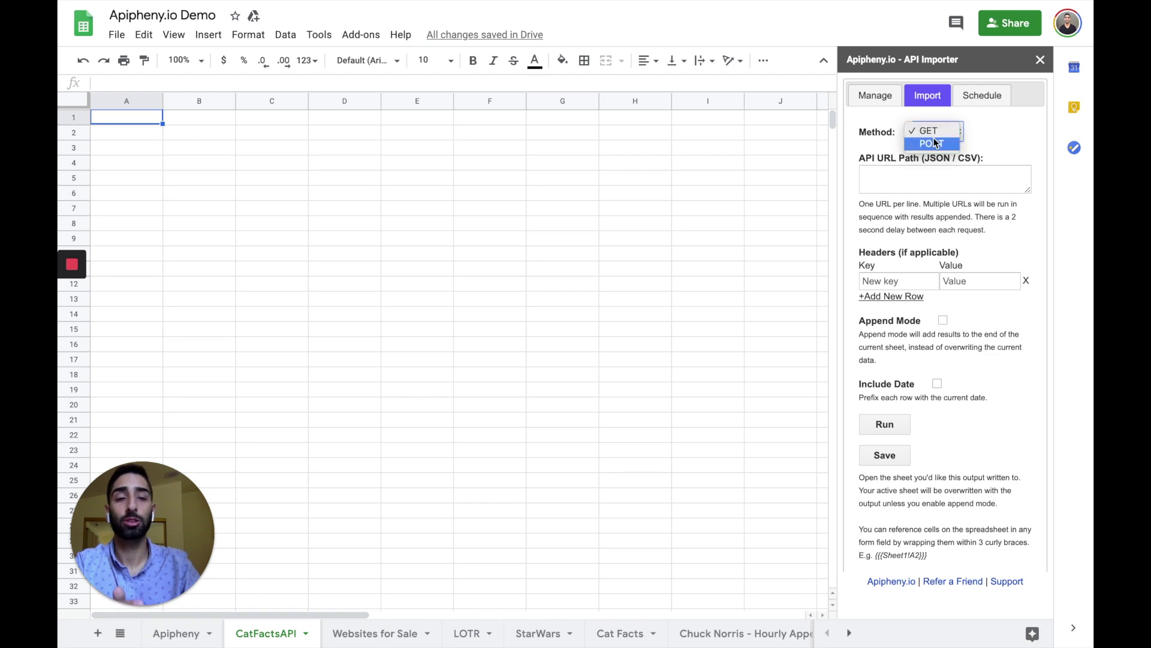
{"action": "left_click", "coordinate": [935, 143]}
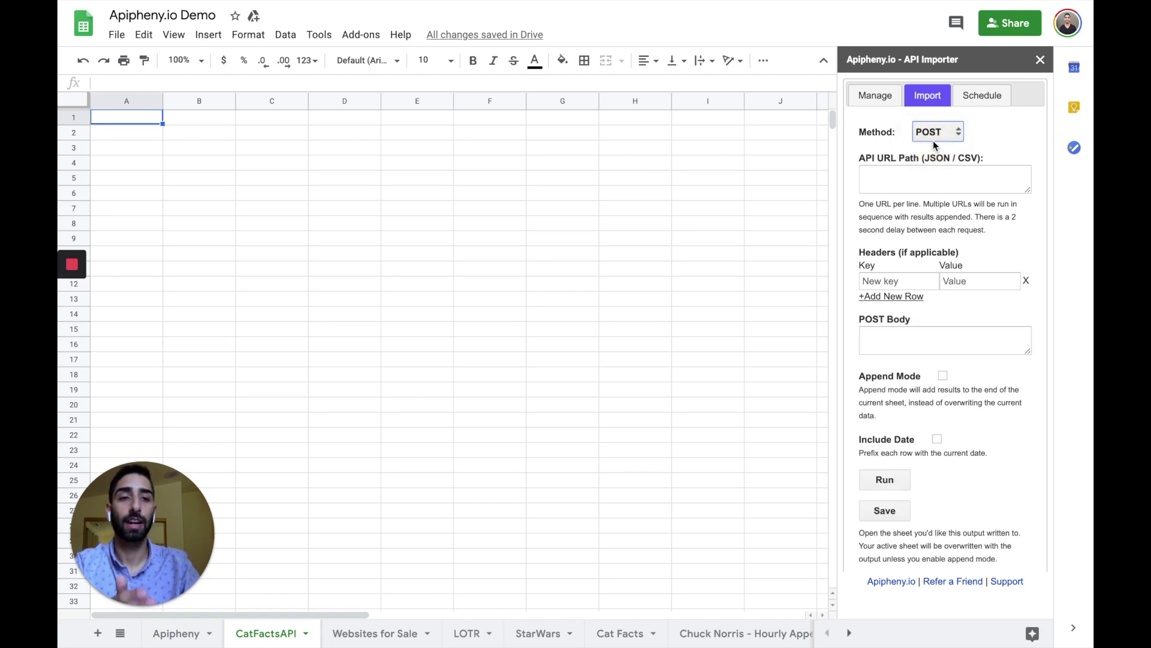
{"action": "left_click_drag", "start_coordinate": [860, 319], "coordinate": [913, 320]}
{"action": "left_click", "coordinate": [942, 132]}
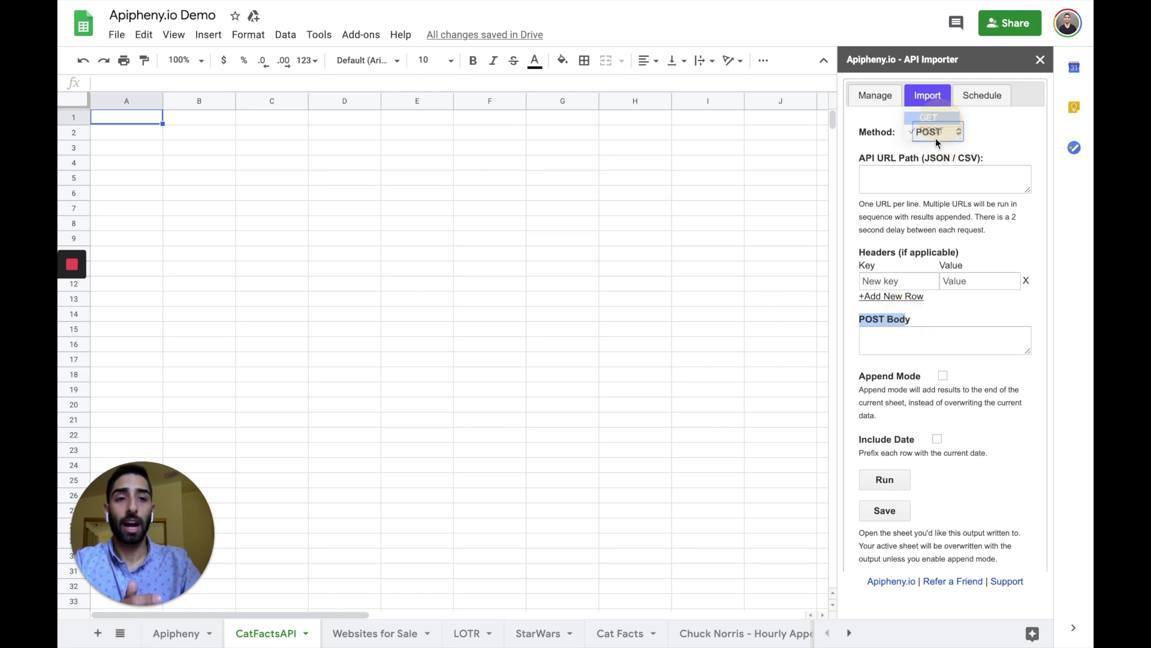
{"action": "left_click", "coordinate": [928, 118]}
- Paste the cat-fact API URL into the API URL Path and add two more header rows
{"action": "left_click", "coordinate": [928, 178]}
{"action": "type", "text": "https://cat-fact.herokuapp.com/facts"}
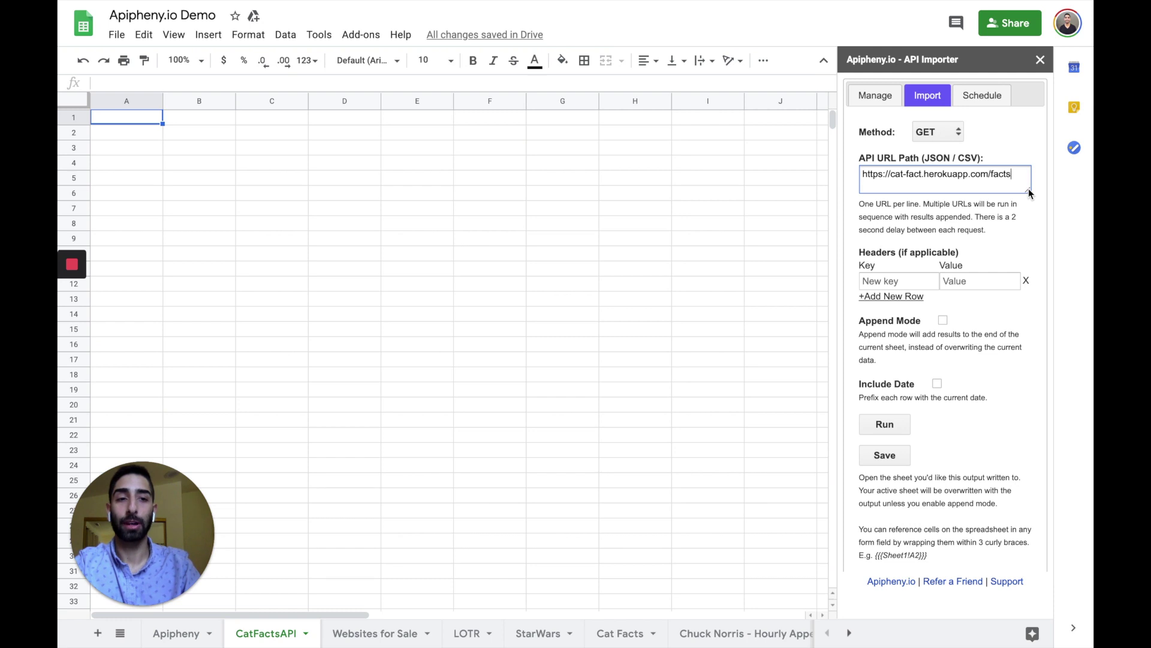
{"action": "left_click", "coordinate": [901, 298]}
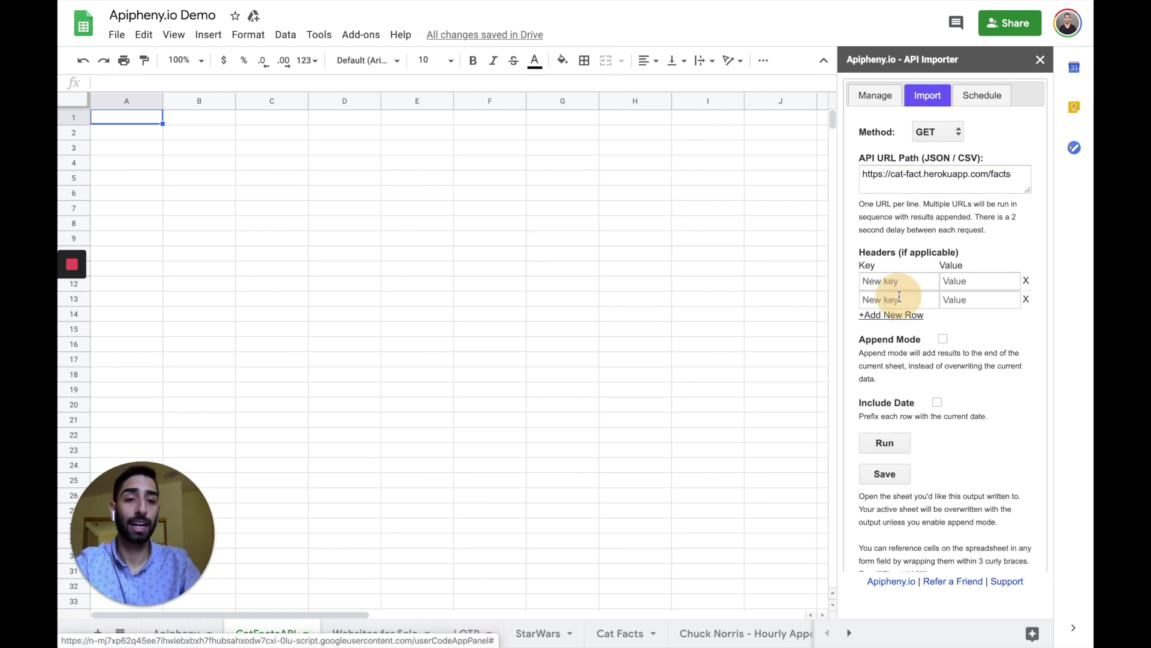
{"action": "left_click", "coordinate": [910, 315]}
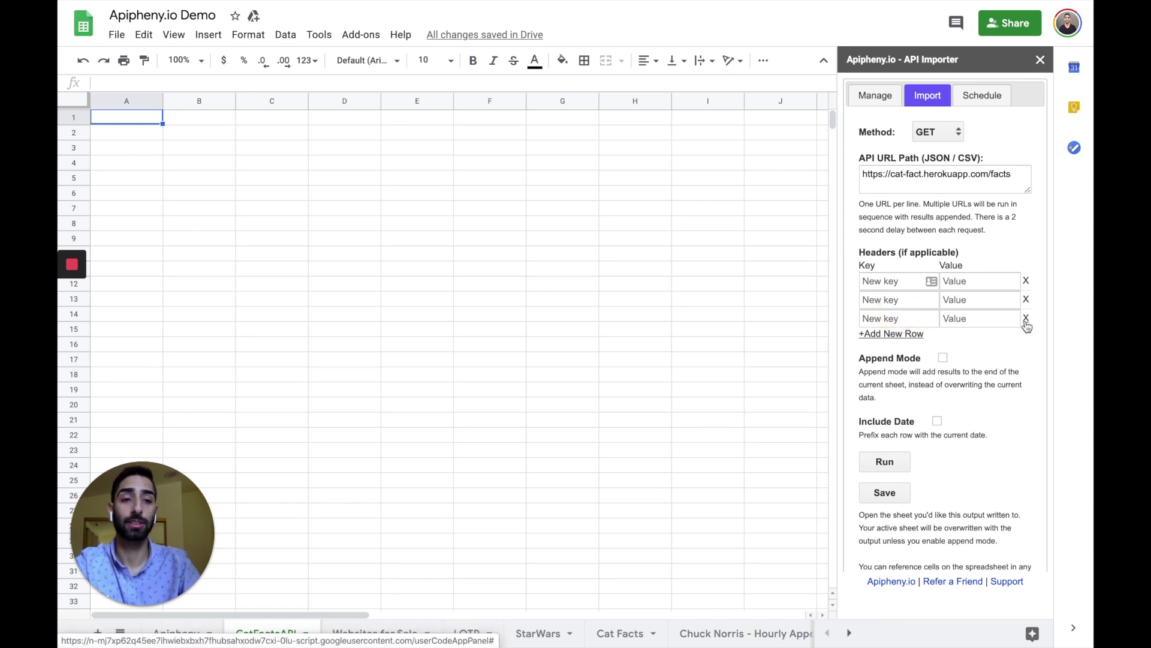
{"action": "scroll", "coordinate": [1009, 354], "scroll_direction": "down", "scroll_amount": 1}
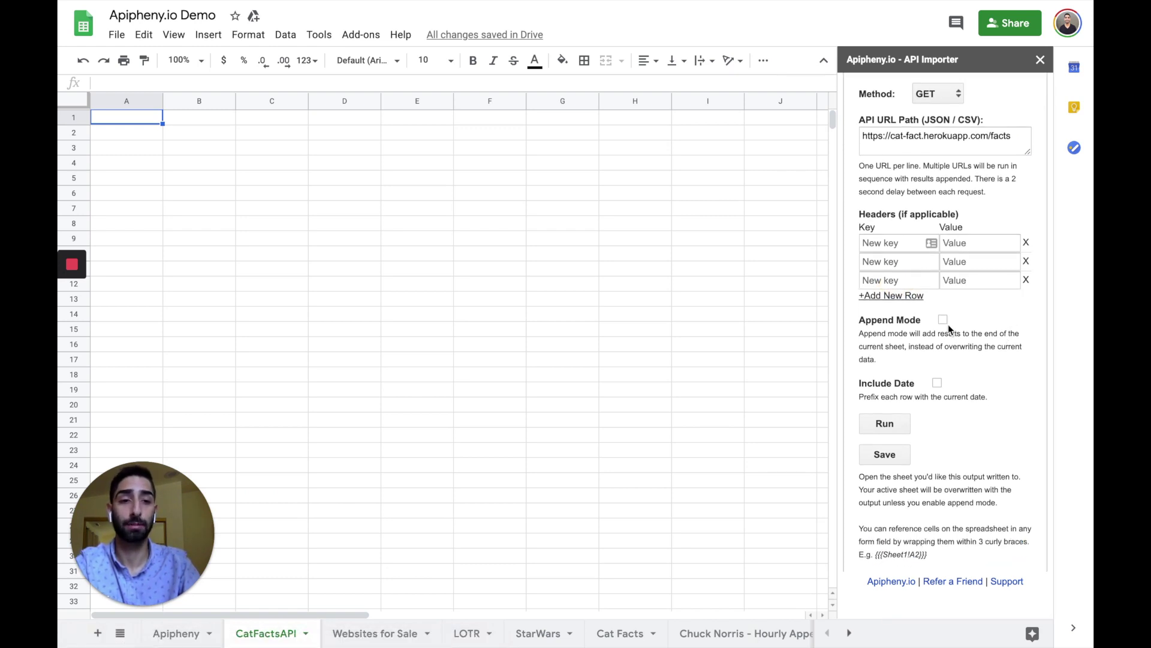
{"action": "left_click", "coordinate": [1024, 133]}
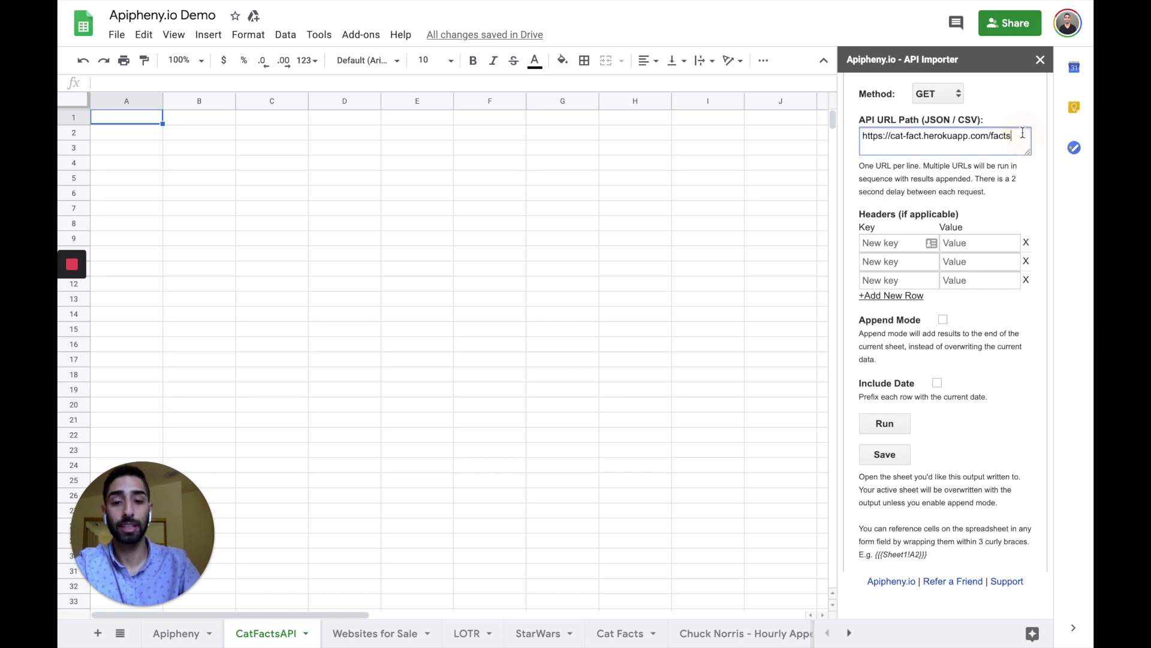
{"action": "key", "text": "Return"}
{"action": "type", "text": "https://cat-fact.herokuapp.com/facts"}
{"action": "key", "text": "Return"}
{"action": "type", "text": "v"}
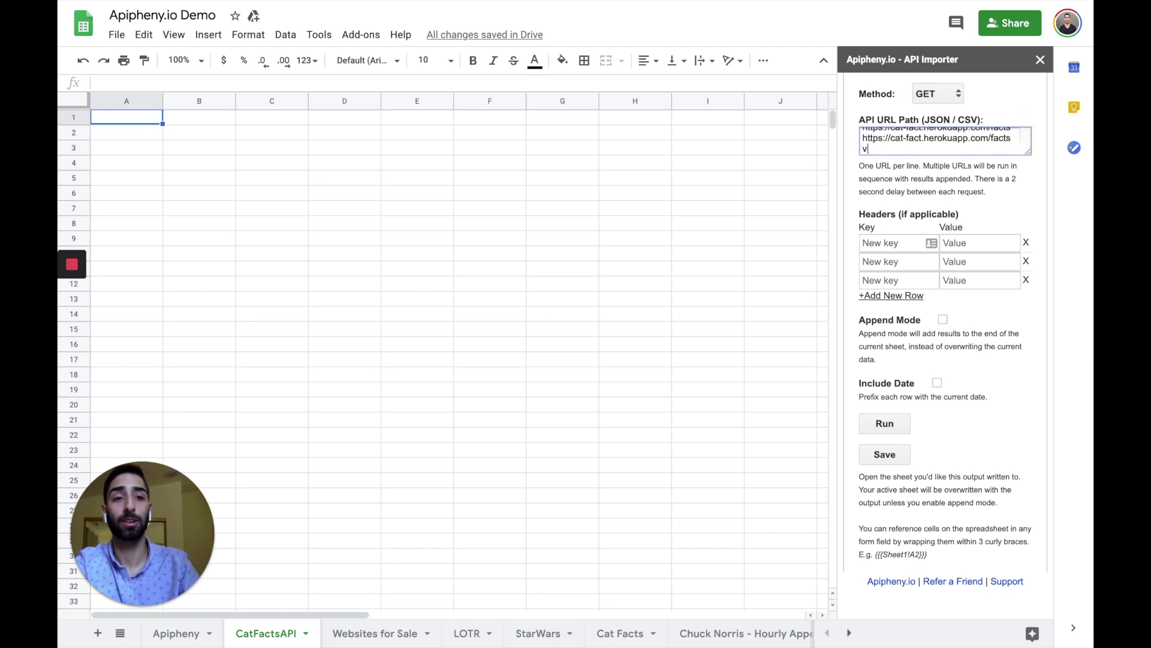
{"action": "key", "text": "BackSpace"}
{"action": "type", "text": "https://cat-fact.herokuapp.com/facts"}
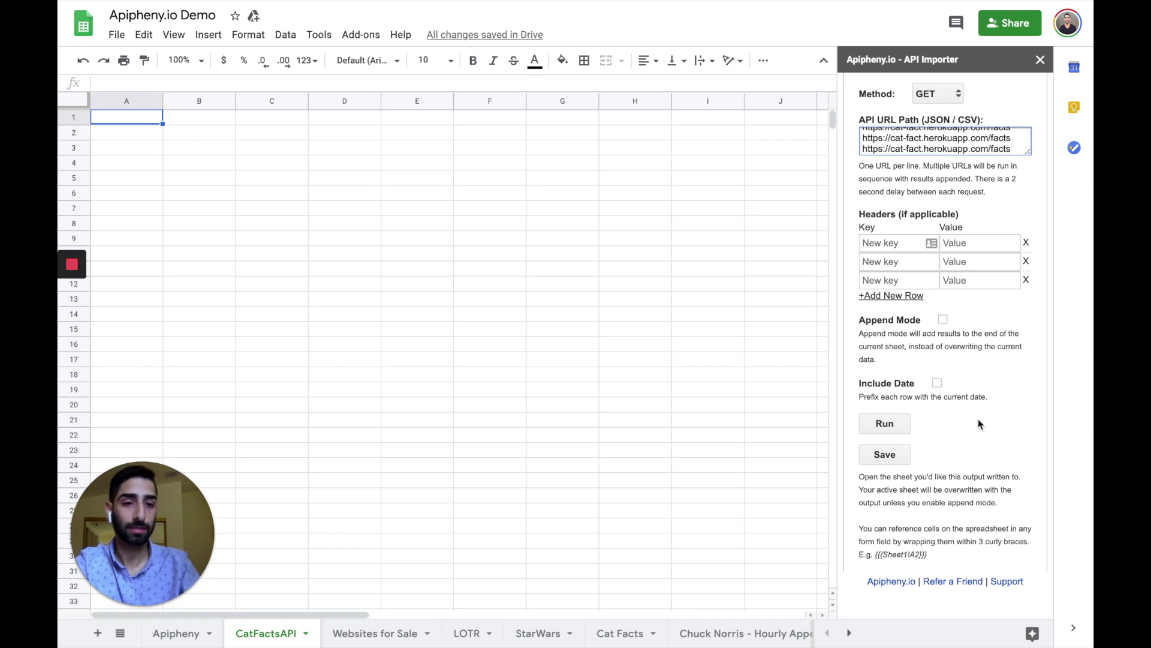
- Run the cat-facts request and confirm overwriting the CatFactsAPI sheet with the results
{"action": "left_click", "coordinate": [891, 427]}
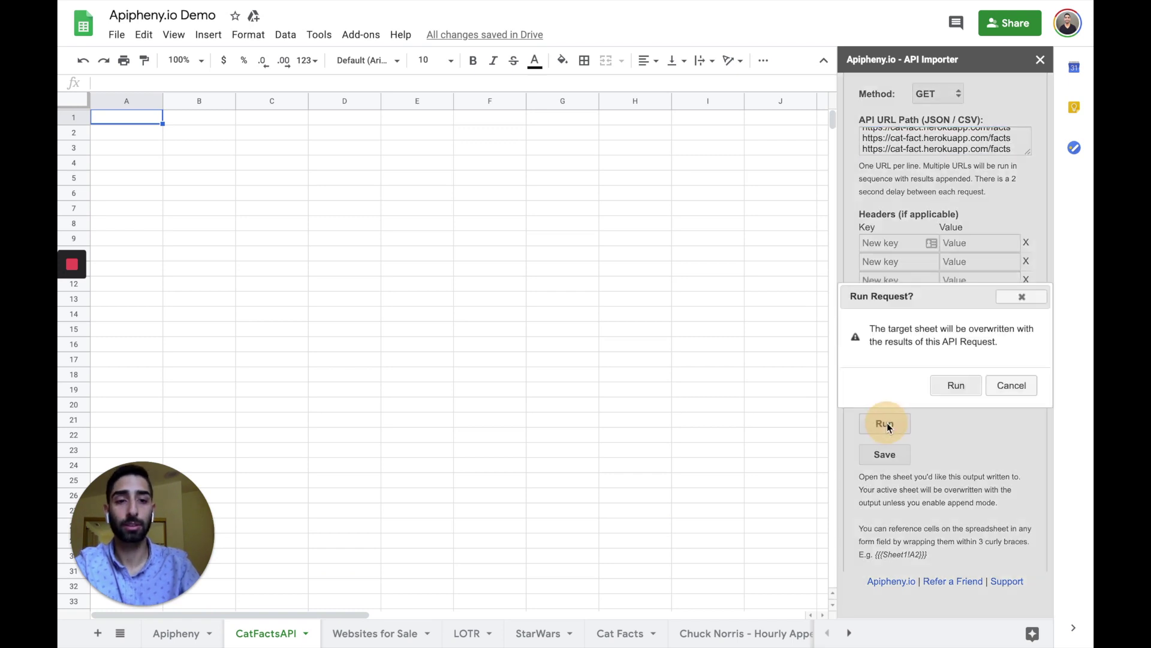
{"action": "left_click", "coordinate": [956, 388]}
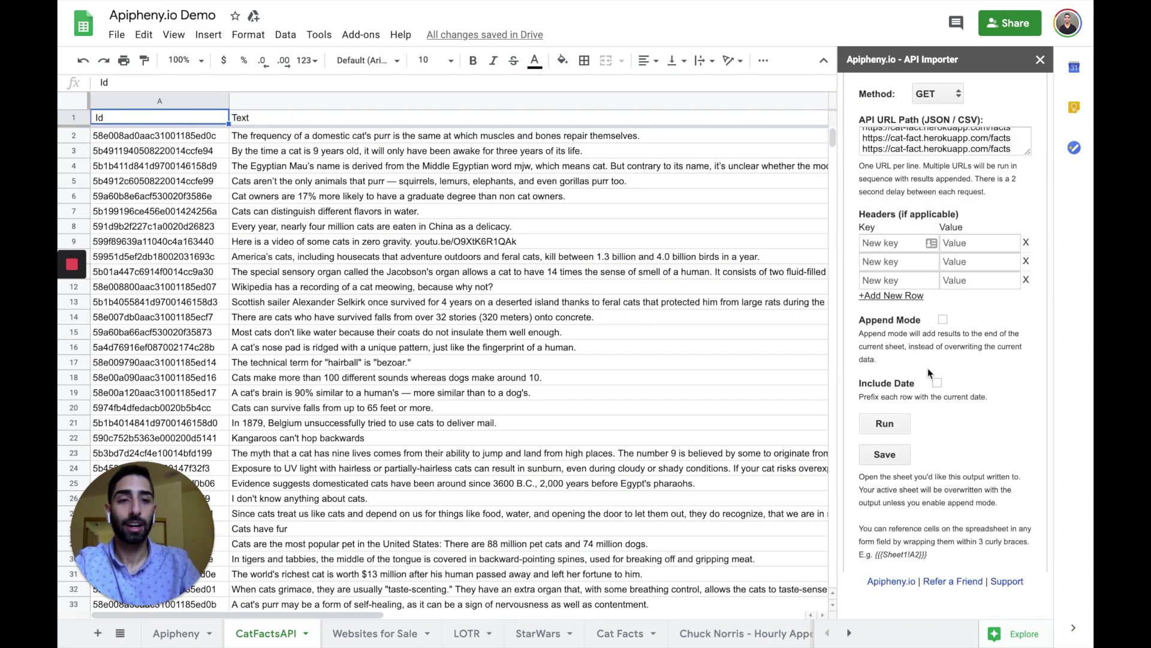
- Save the configured request under the name CatFactsAPI
{"action": "left_click", "coordinate": [884, 454]}
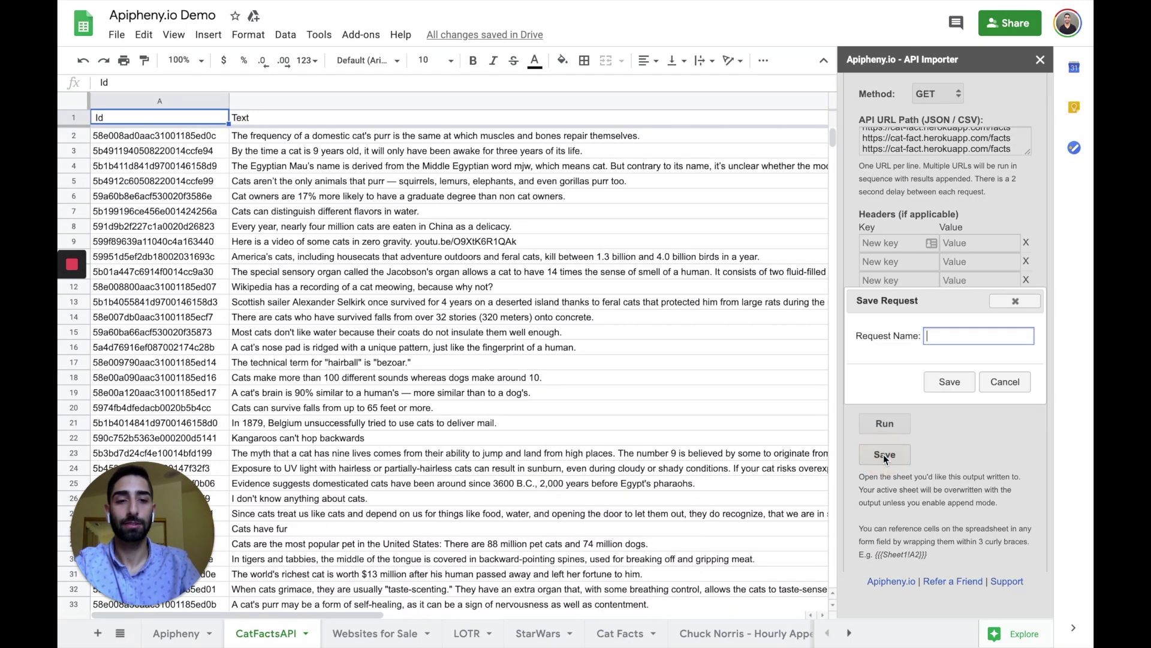
{"action": "type", "text": "Cat"}
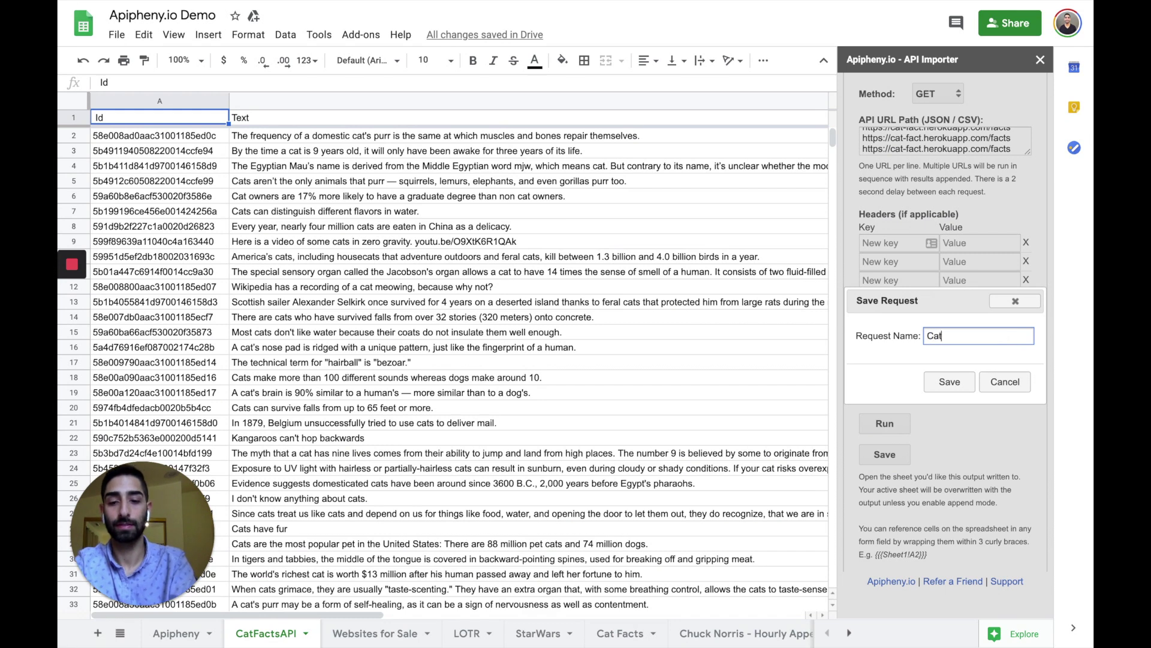
{"action": "type", "text": "FactsAPI"}
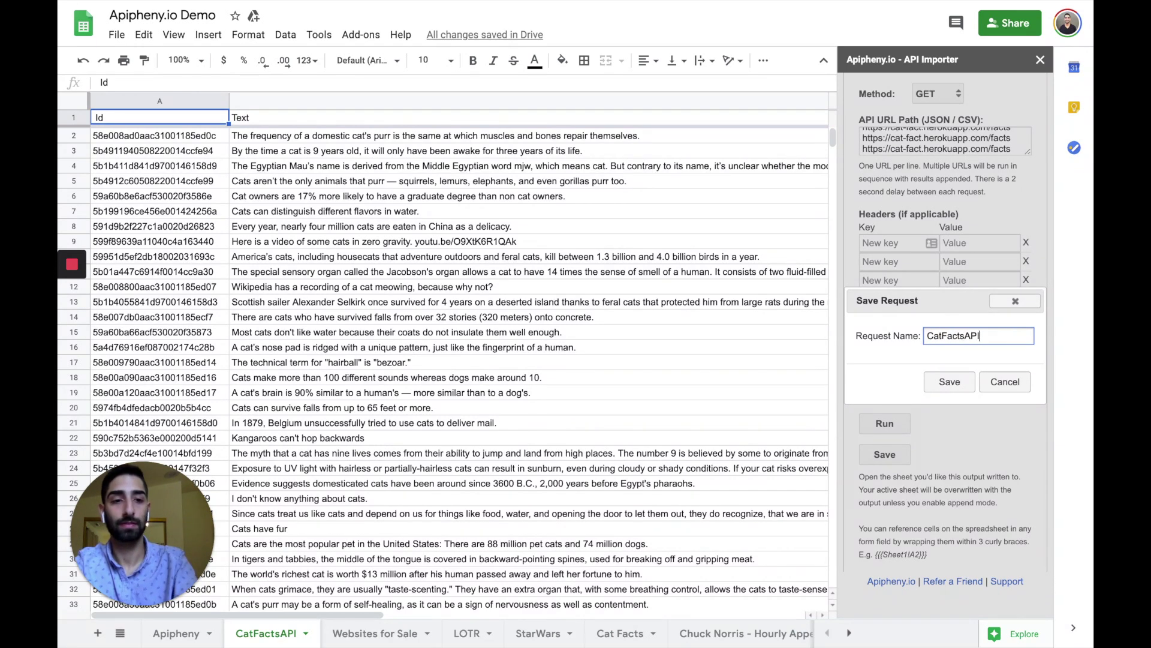
{"action": "left_click", "coordinate": [954, 387]}
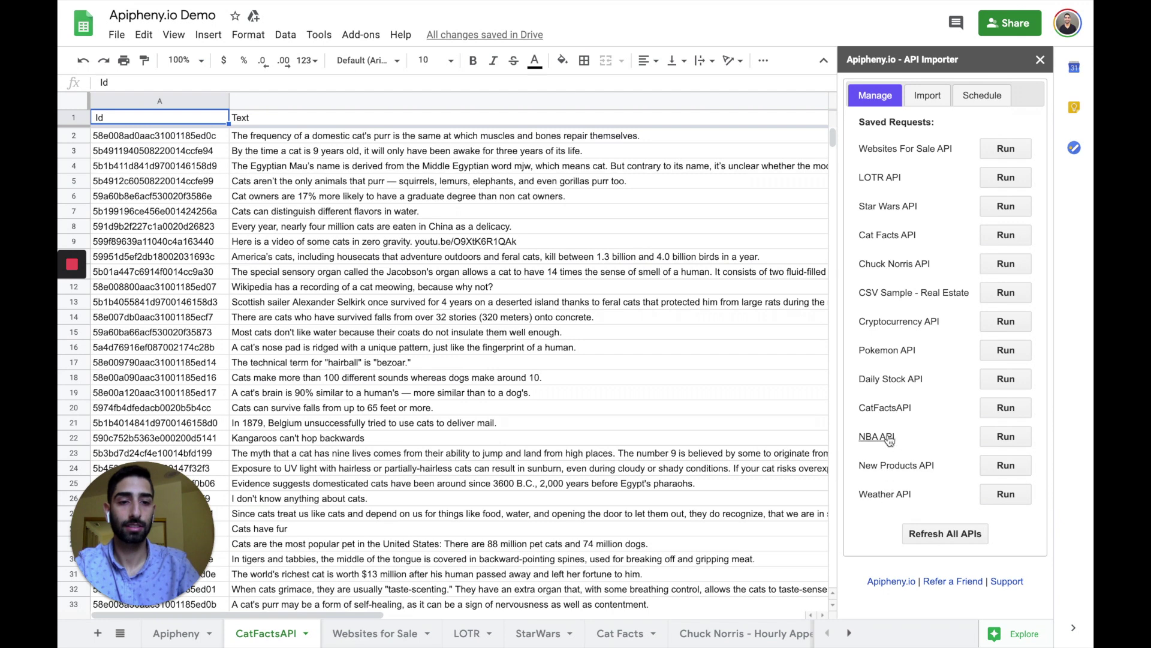
- Rerun the saved CatFactsAPI request from the list, then open its settings
{"action": "left_click", "coordinate": [861, 409]}
{"action": "left_click_drag", "start_coordinate": [861, 409], "coordinate": [915, 409]}
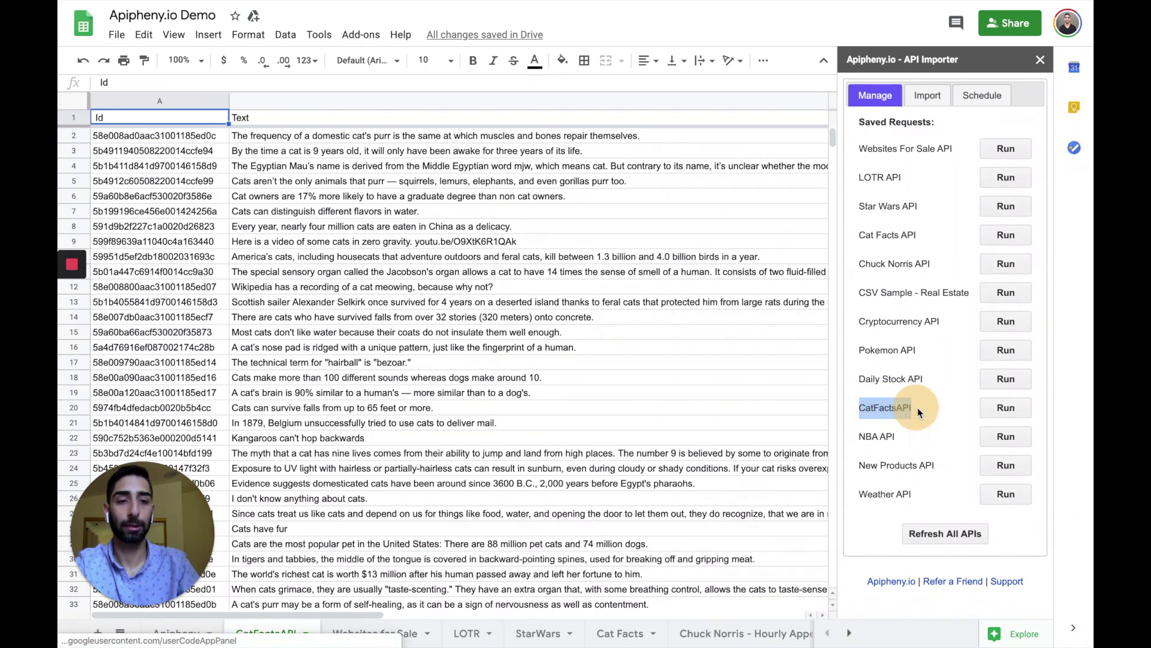
{"action": "left_click", "coordinate": [1004, 410]}
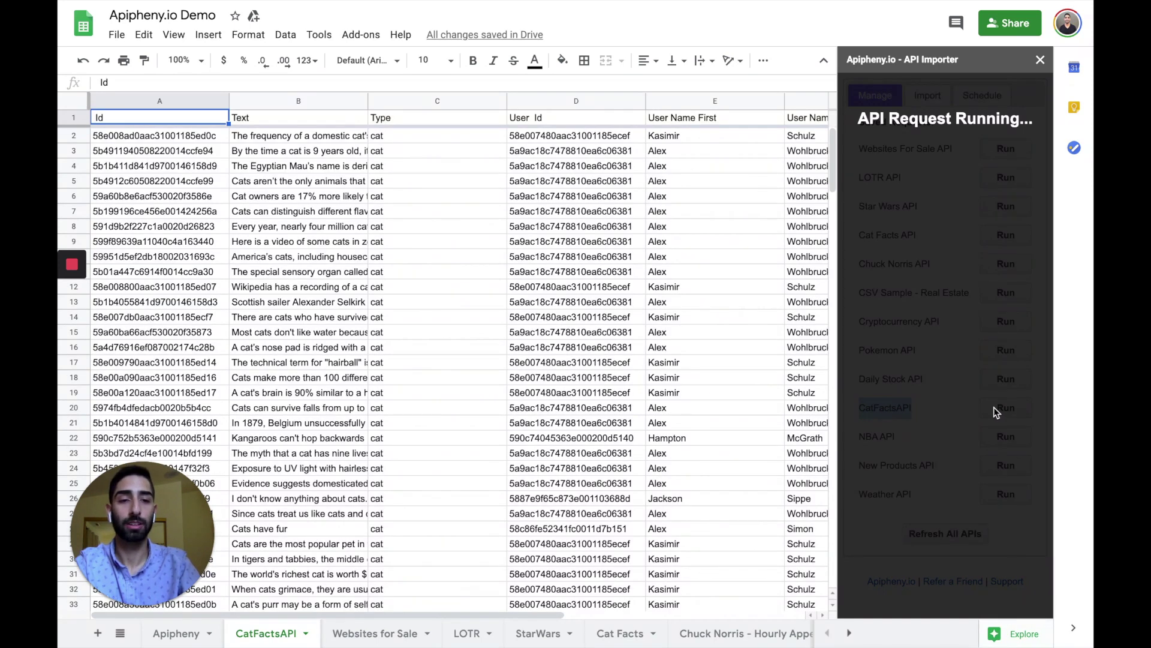
{"action": "left_click", "coordinate": [924, 412]}
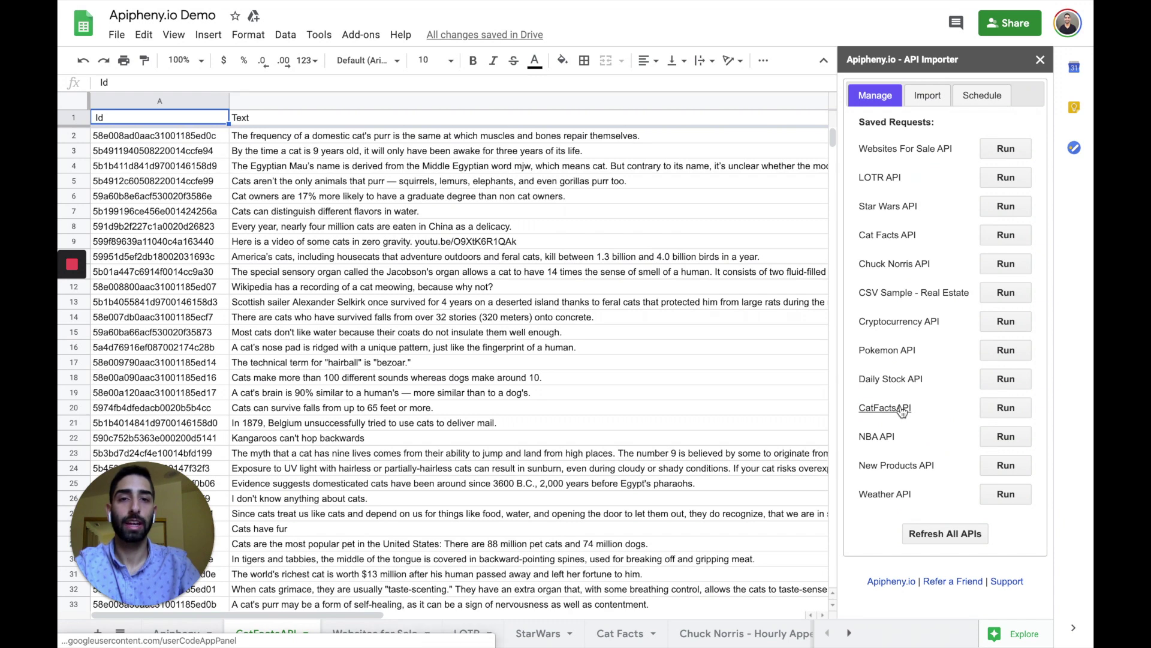
{"action": "left_click", "coordinate": [902, 410]}
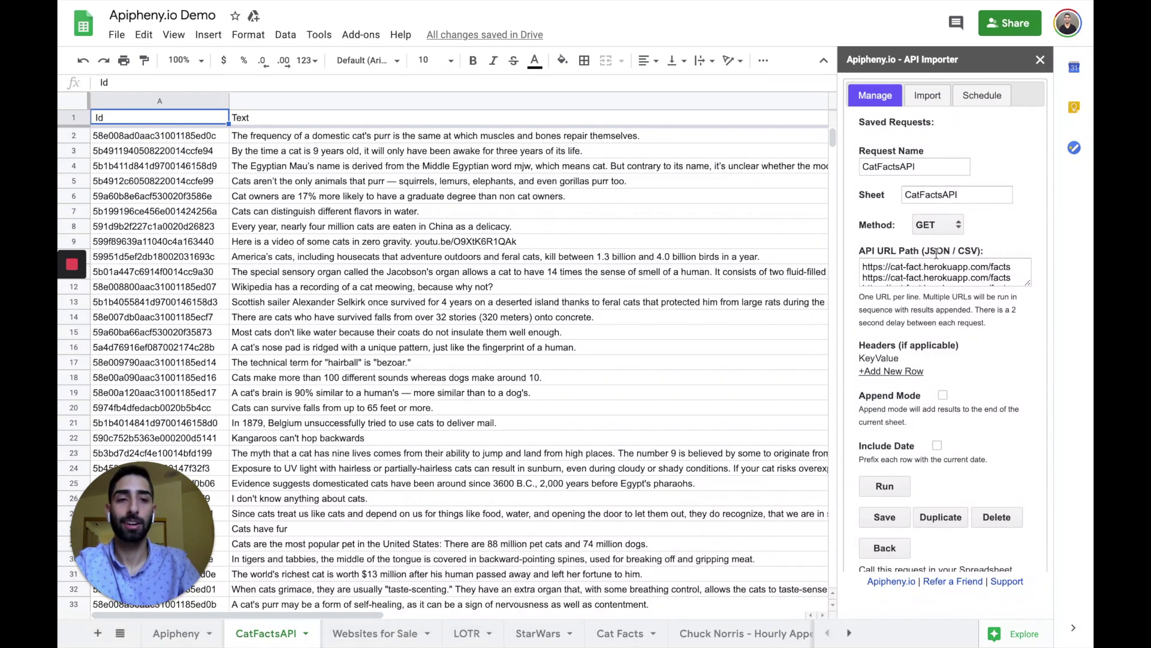
- Highlight the target sheet name CatFactsAPI in the saved request's settings
{"action": "left_click", "coordinate": [913, 195]}
{"action": "left_click_drag", "start_coordinate": [953, 198], "coordinate": [862, 166]}
{"action": "scroll", "coordinate": [1022, 349], "scroll_direction": "down", "scroll_amount": 1}
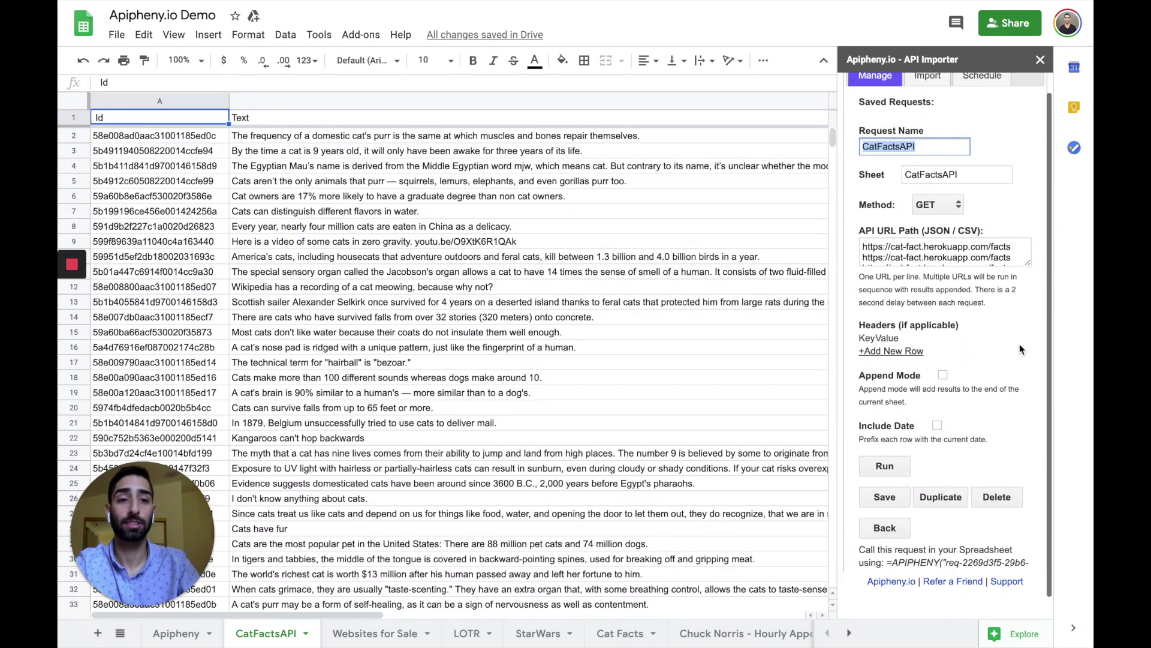
{"action": "scroll", "coordinate": [1021, 349], "scroll_direction": "down", "scroll_amount": 1}
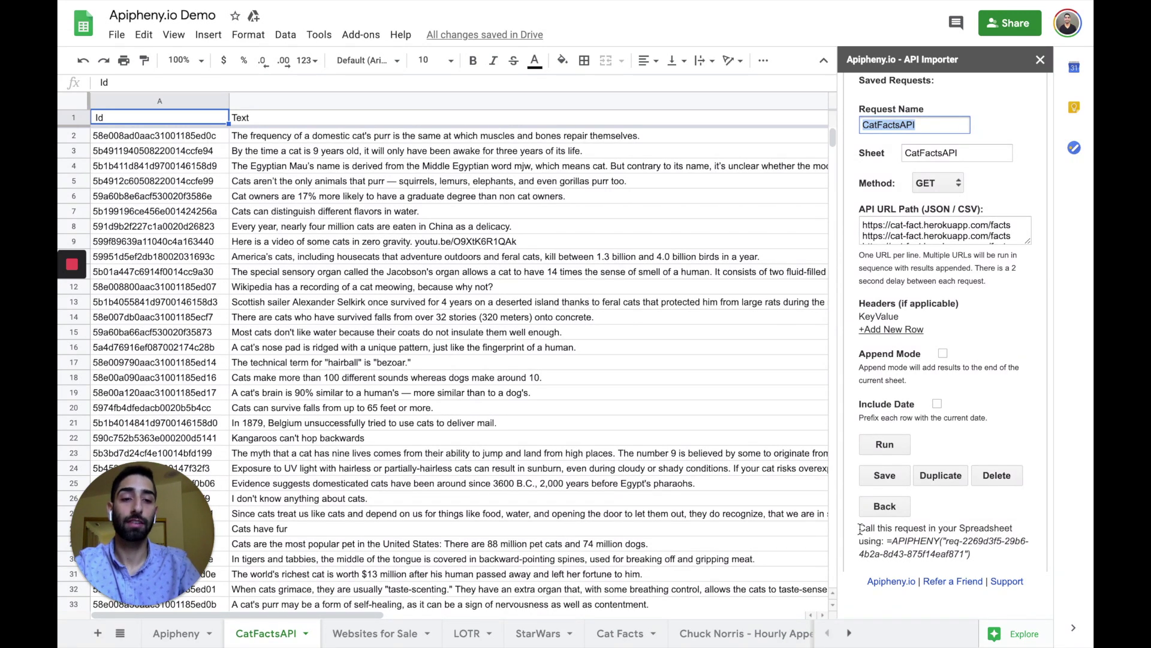
- Highlight the =APIPHENY formula and the request ID it contains
{"action": "left_click_drag", "start_coordinate": [861, 528], "coordinate": [985, 560]}
{"action": "left_click", "coordinate": [890, 541]}
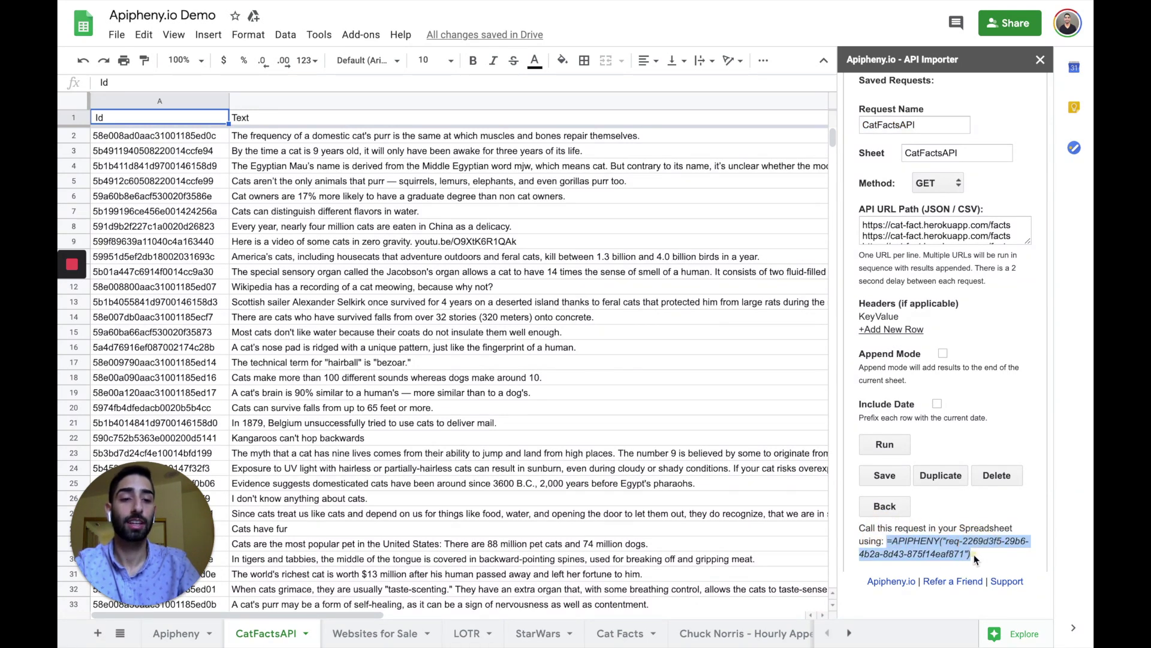
{"action": "left_click", "coordinate": [959, 548]}
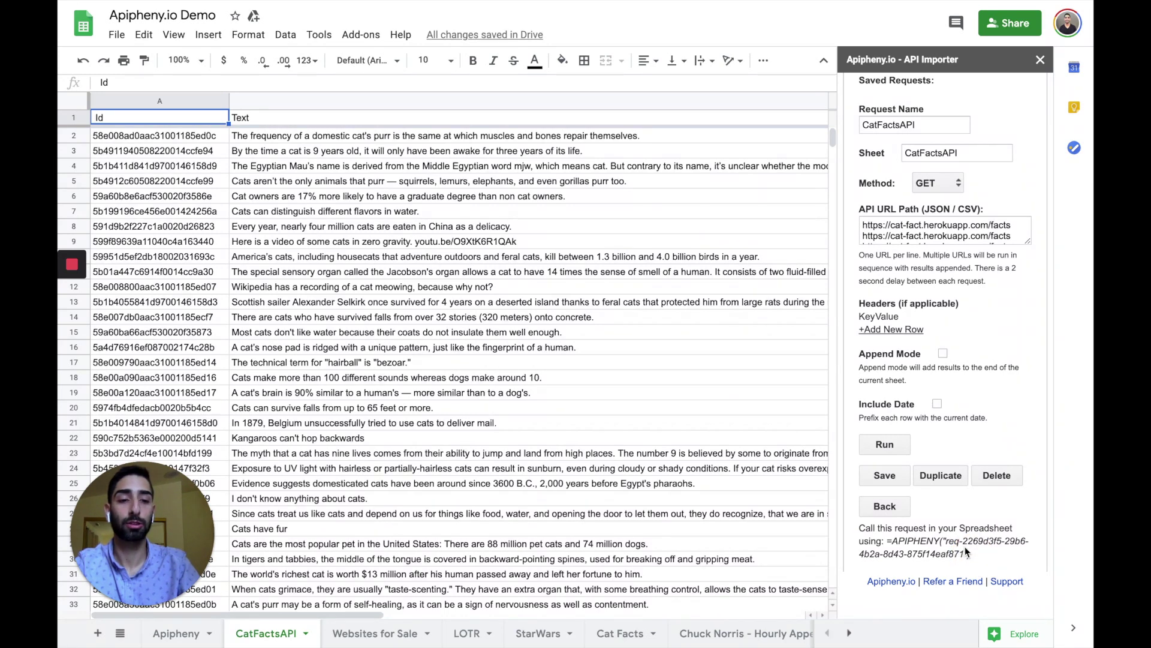
{"action": "left_click_drag", "start_coordinate": [964, 540], "coordinate": [967, 554]}
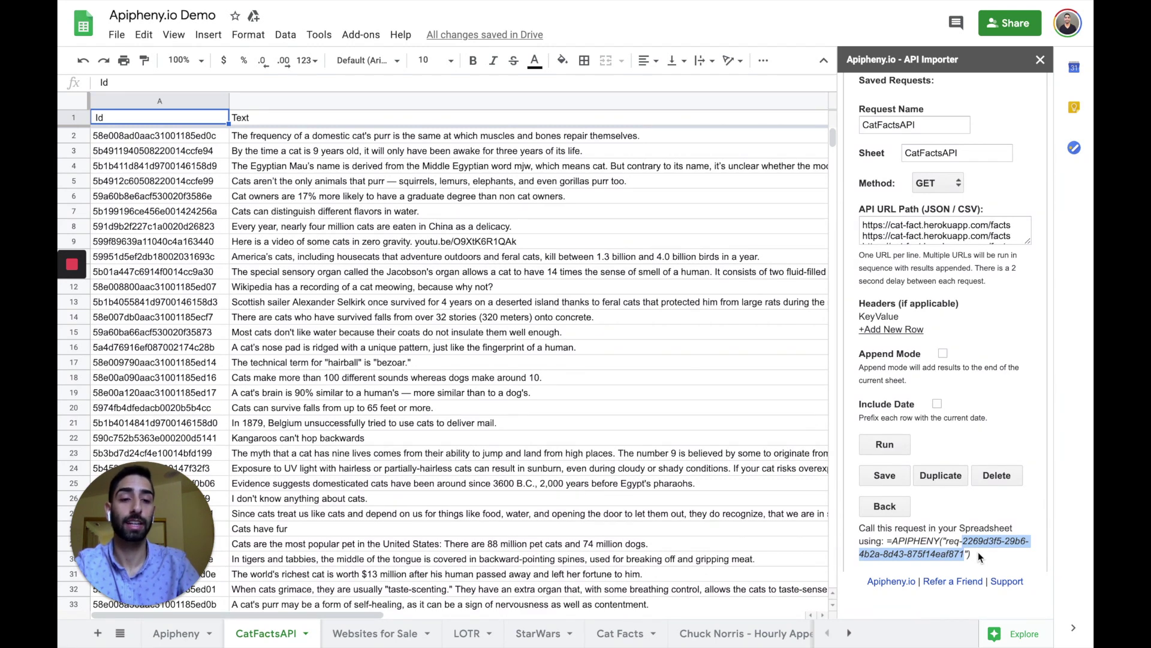
{"action": "left_click", "coordinate": [979, 556]}
- Go back from the CatFactsAPI editor to the Saved Requests list
{"action": "left_click", "coordinate": [892, 511]}
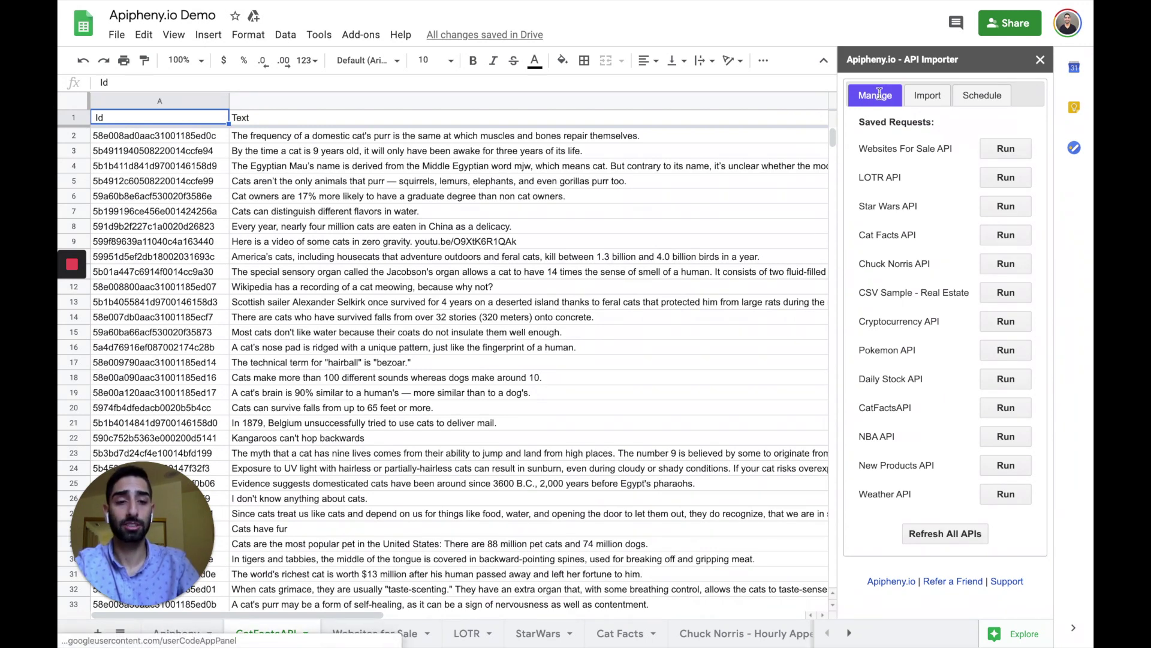
- Start a new scheduled request named CatFactsAPI Daily
{"action": "left_click", "coordinate": [981, 99]}
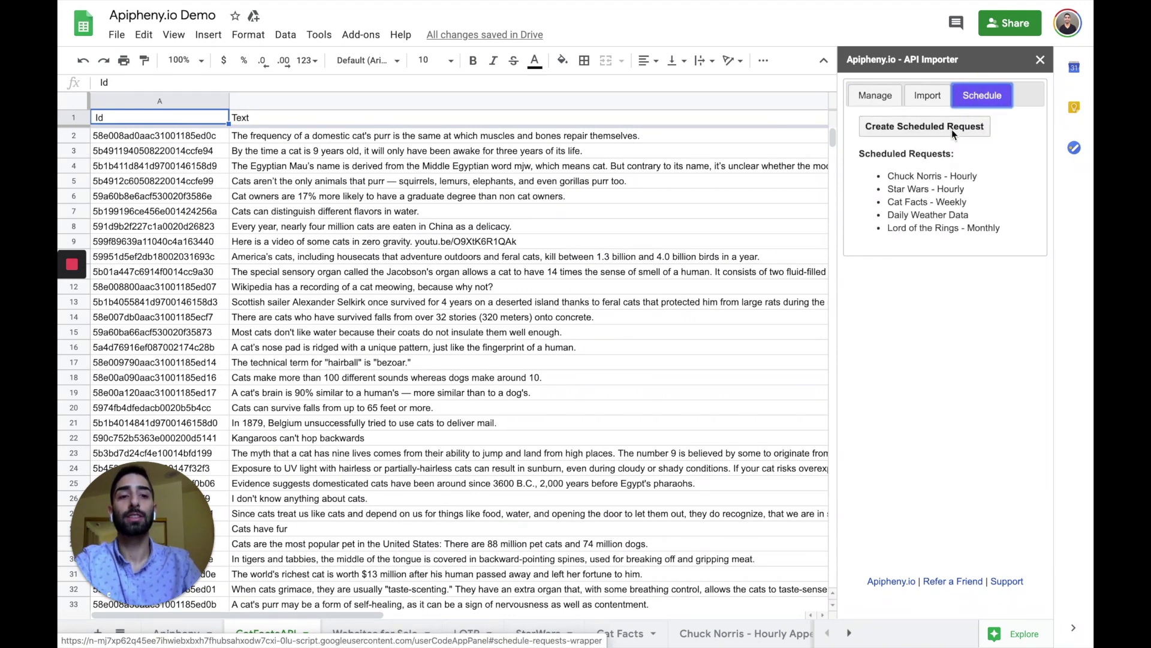
{"action": "left_click", "coordinate": [901, 127]}
{"action": "left_click", "coordinate": [911, 168]}
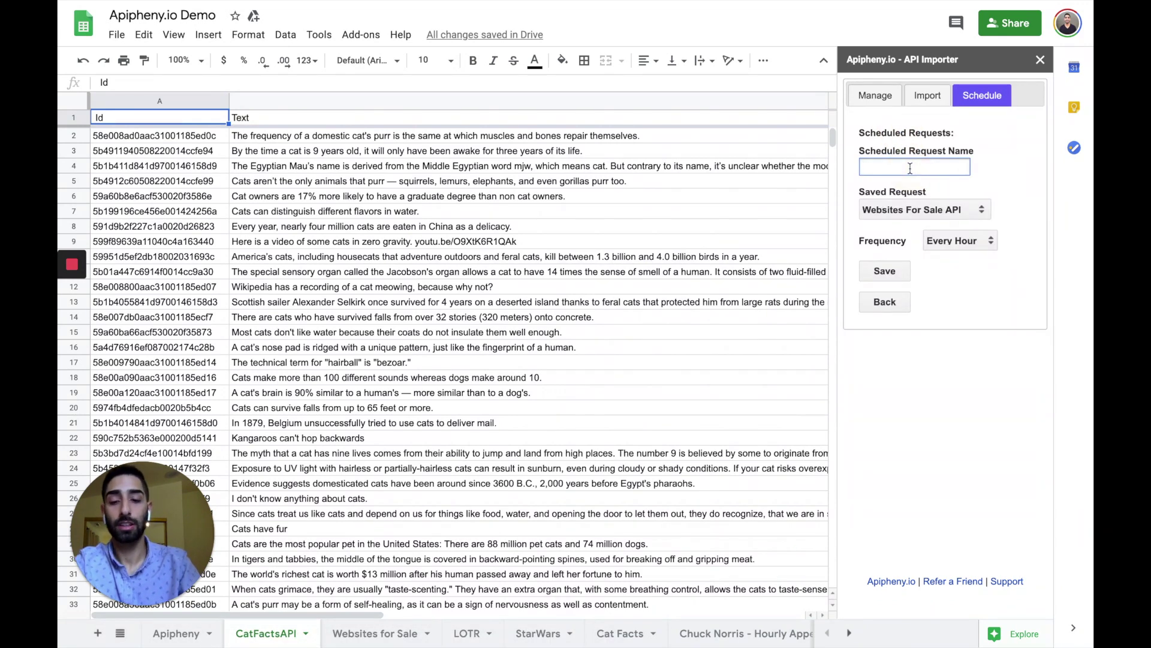
{"action": "type", "text": "CatFactsAPI"}
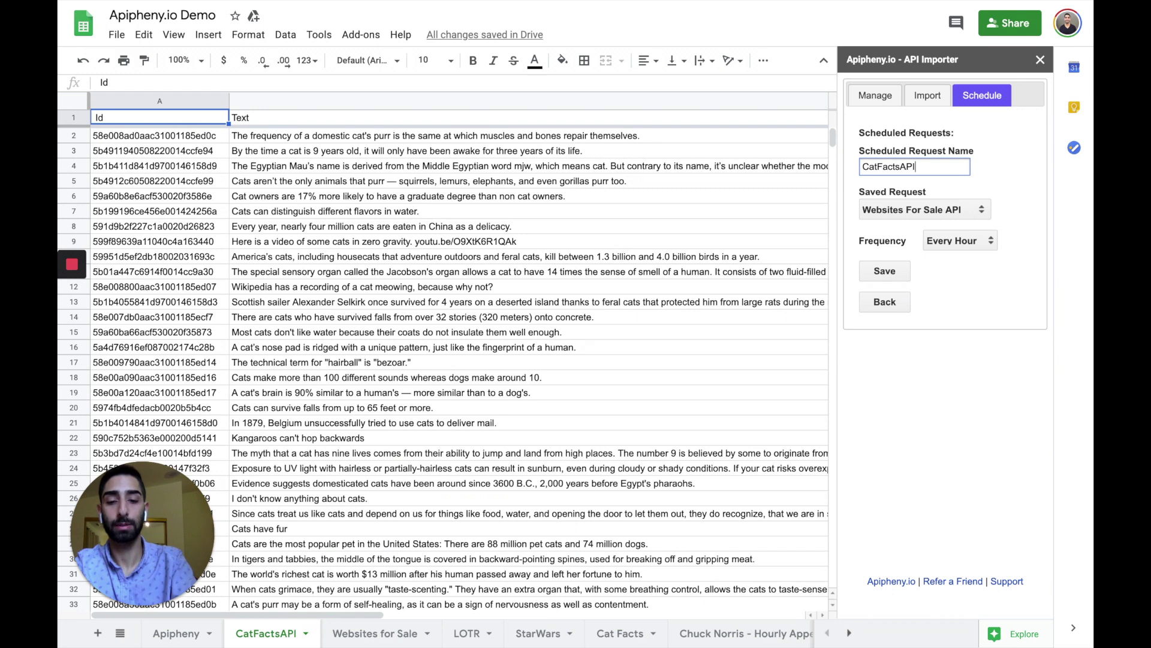
{"action": "type", "text": " Daily"}
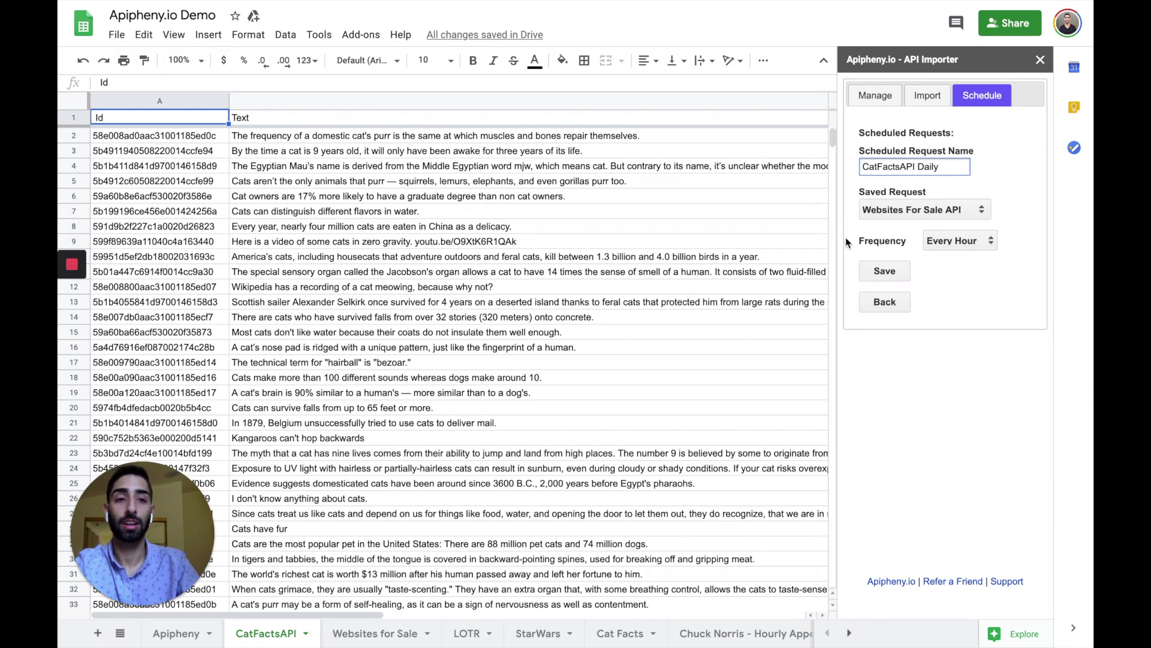
- Schedule the CatFactsAPI request to run Every Day at 12:00 and save it
{"action": "left_click", "coordinate": [923, 210]}
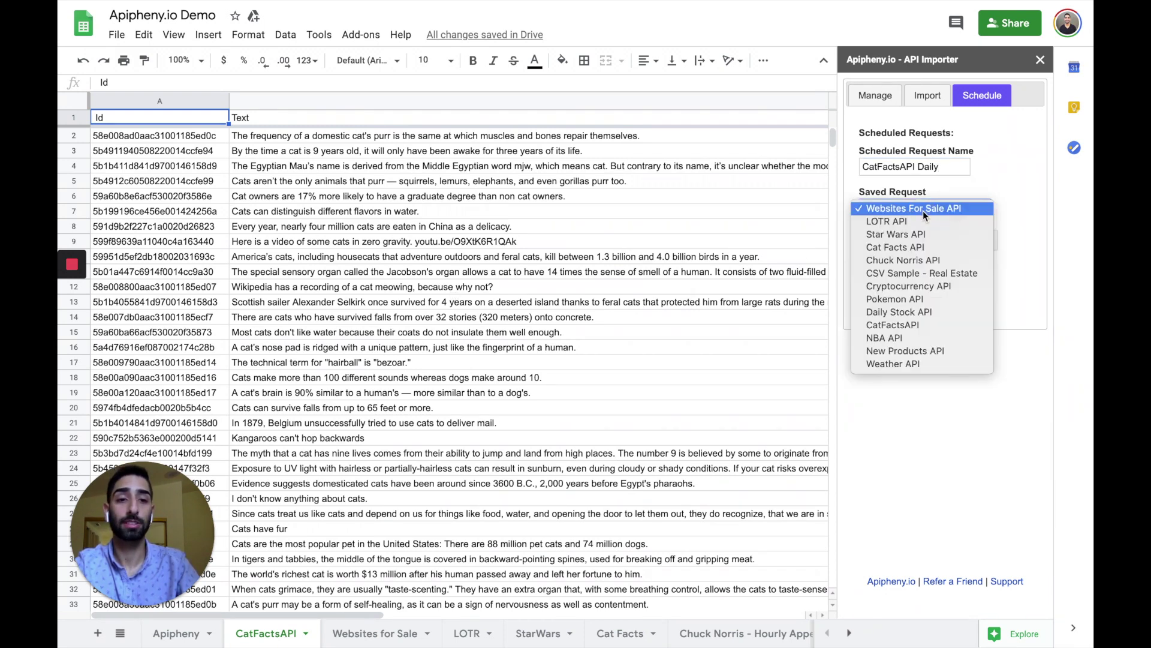
{"action": "left_click", "coordinate": [932, 325]}
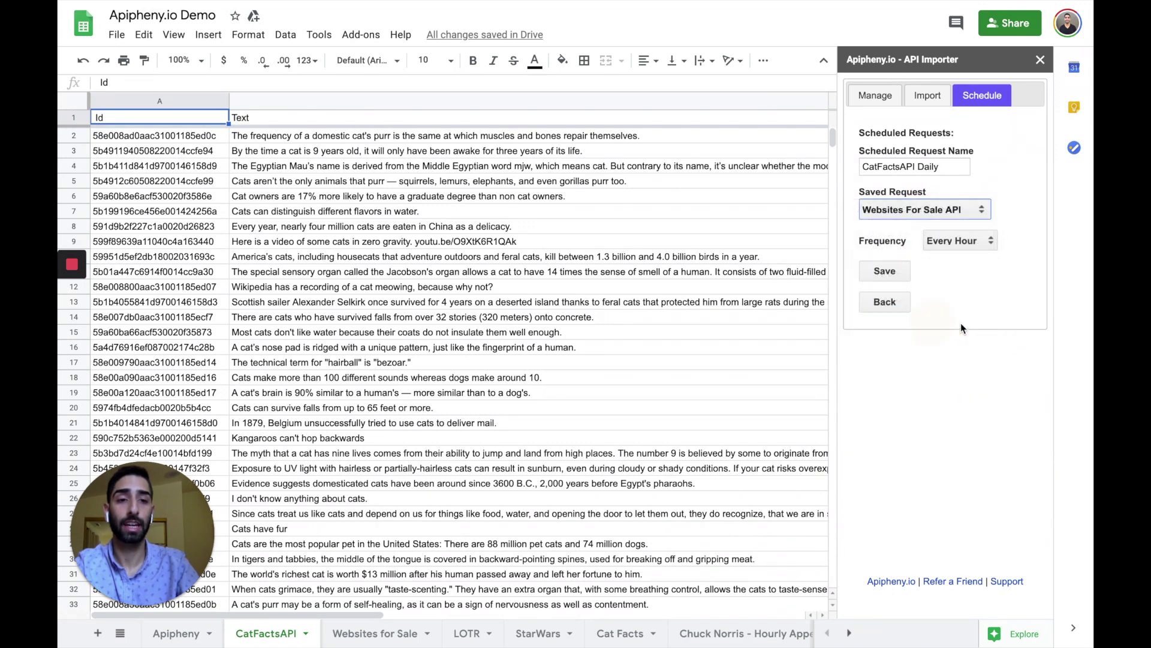
{"action": "left_click", "coordinate": [954, 247]}
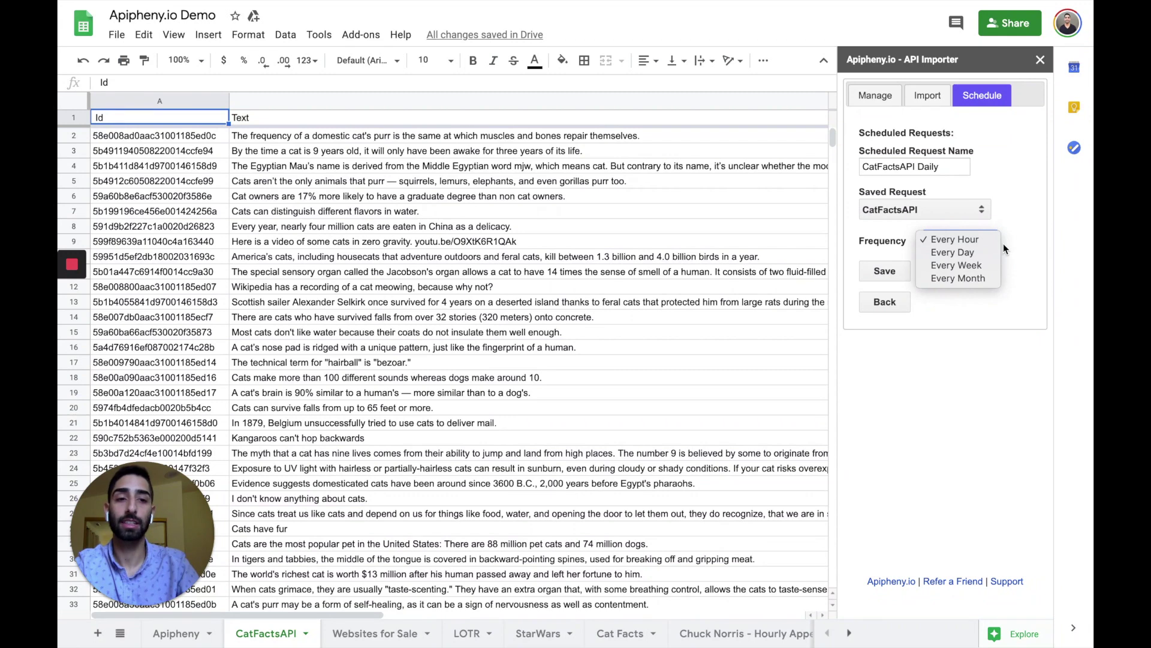
{"action": "left_click", "coordinate": [974, 253]}
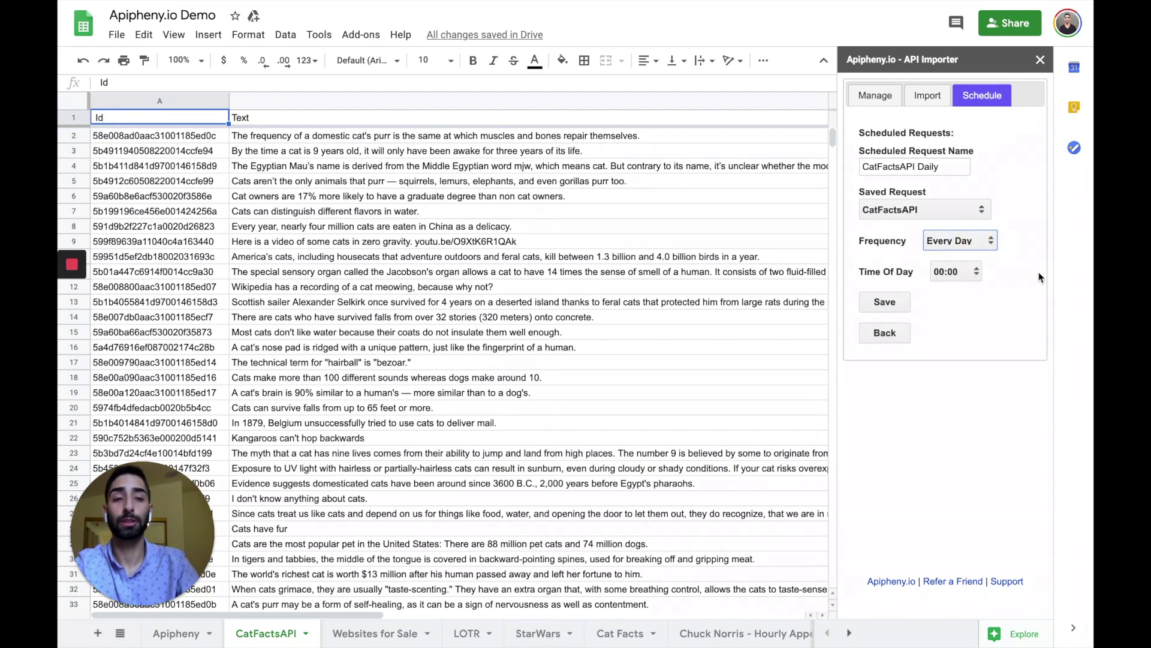
{"action": "left_click", "coordinate": [955, 274]}
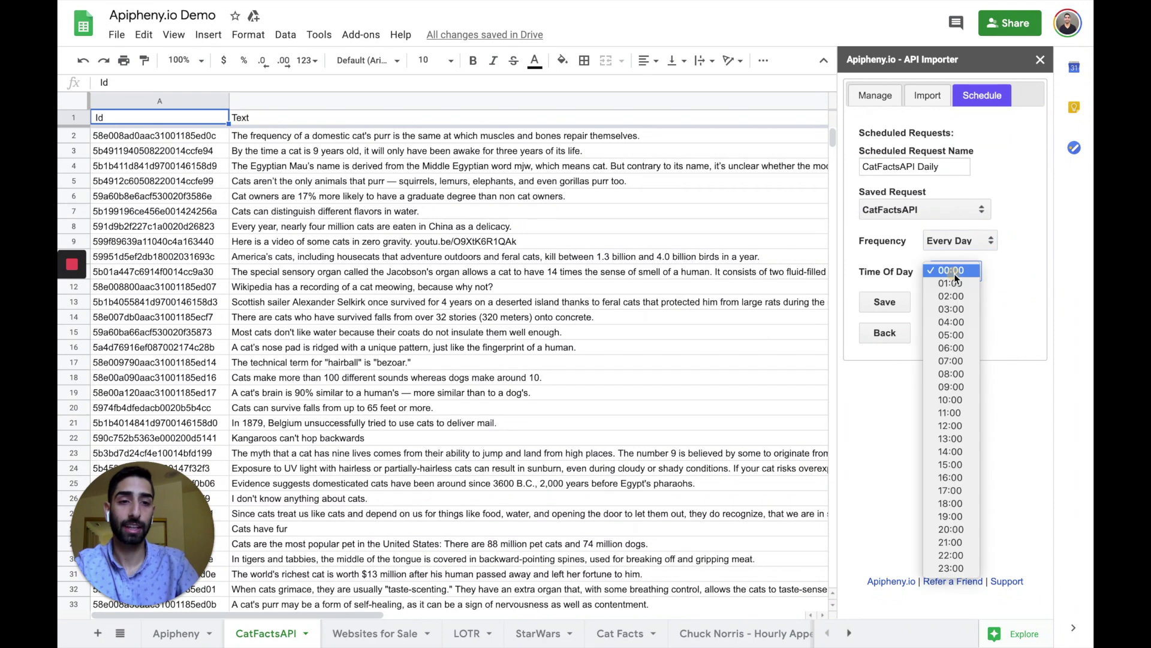
{"action": "left_click", "coordinate": [959, 427]}
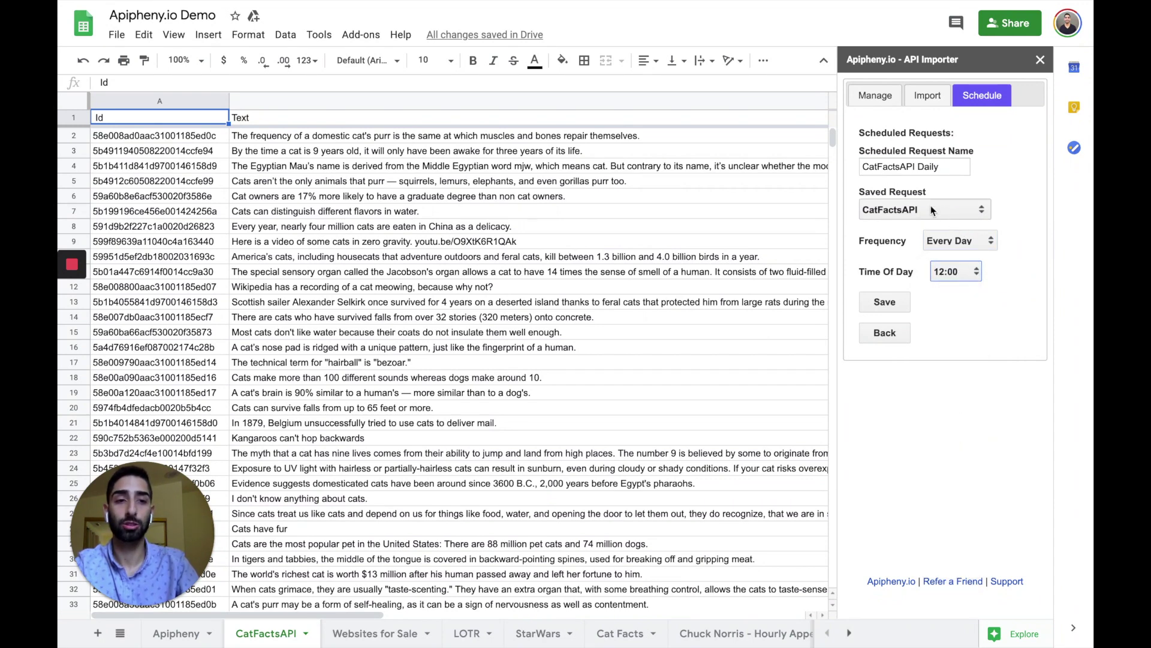
{"action": "left_click", "coordinate": [903, 300]}
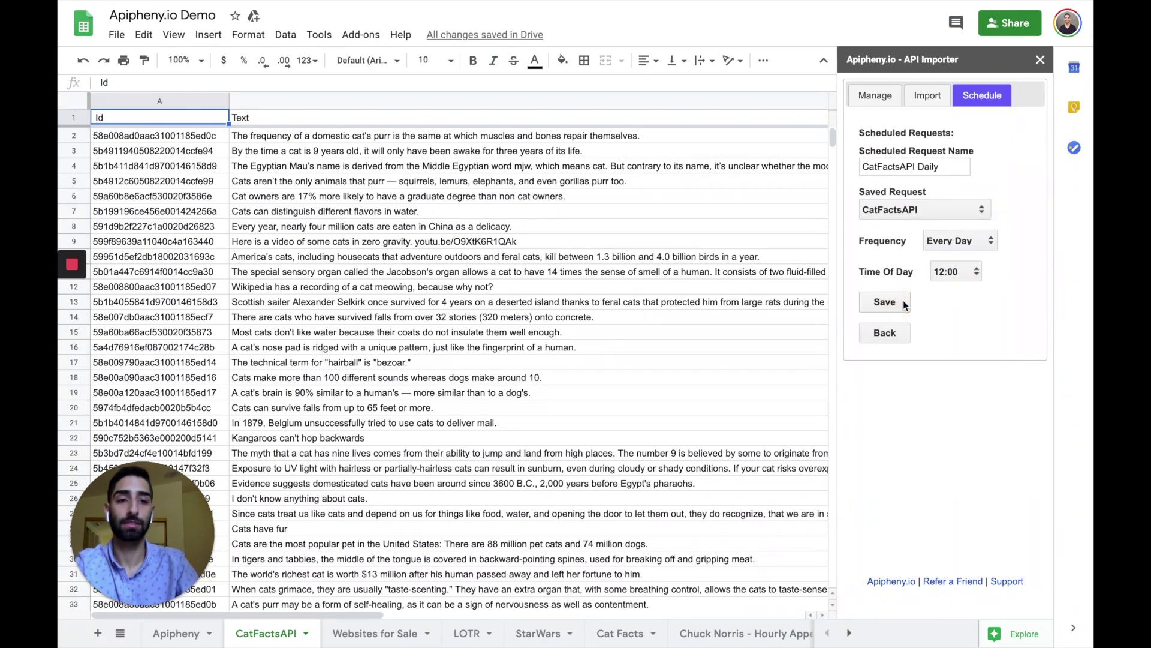